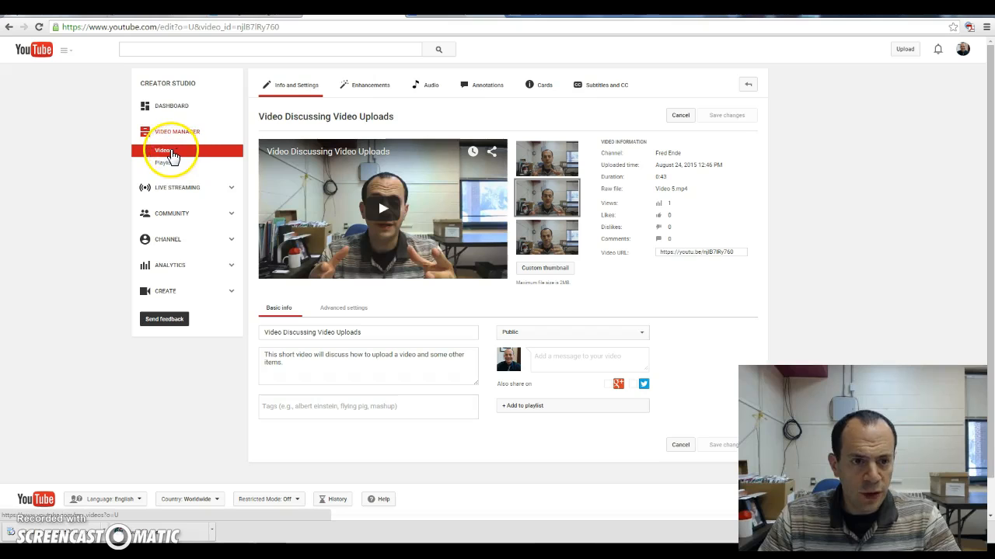
Step: Open the video "Video Discussing Video Uploads" for editing from the video list and bring up its annotations editor
left_click(173, 147)
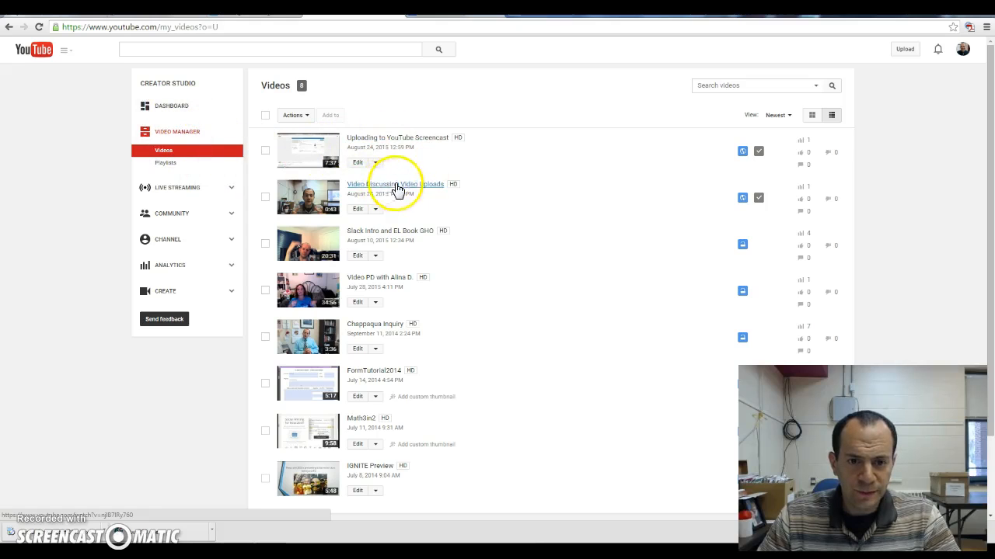
left_click(431, 191)
left_click(356, 208)
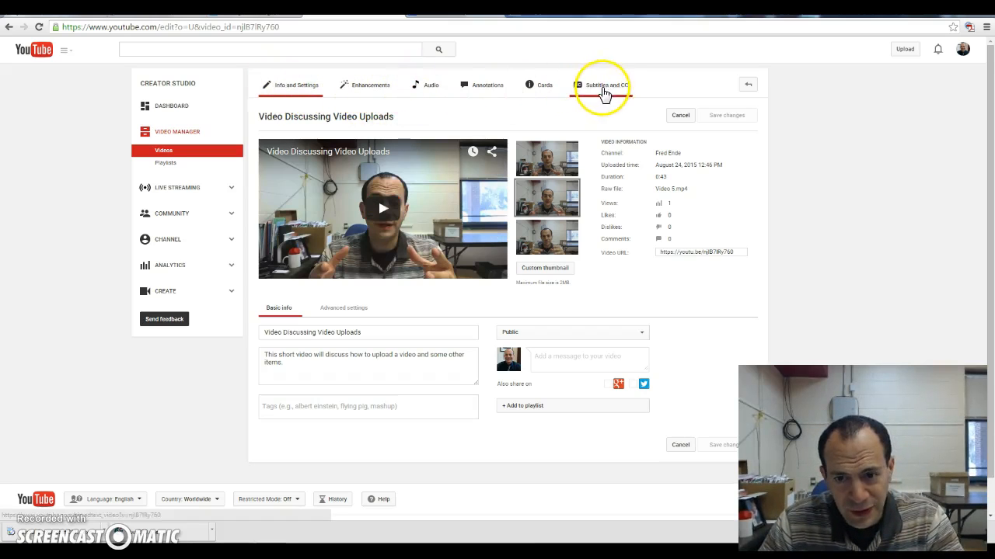
left_click(369, 90)
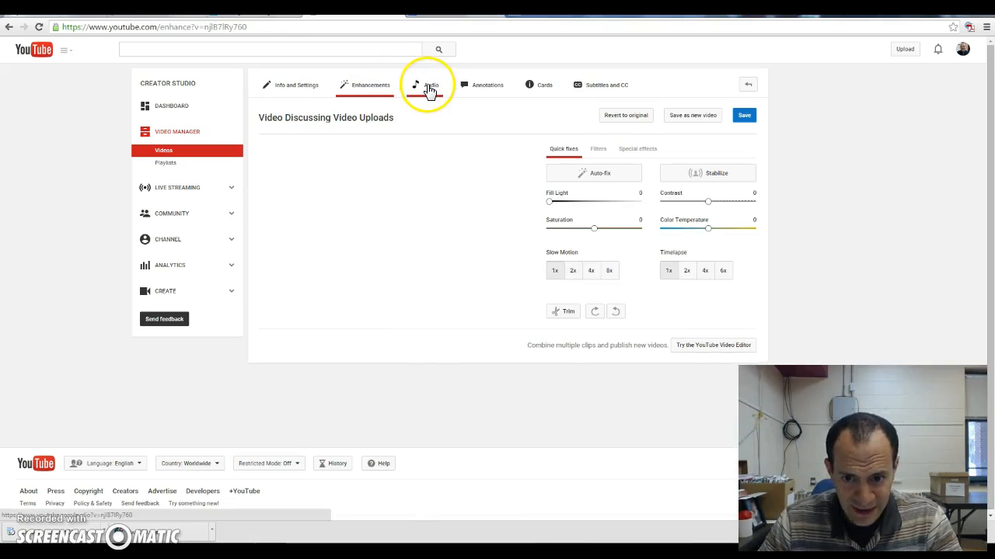
left_click(296, 86)
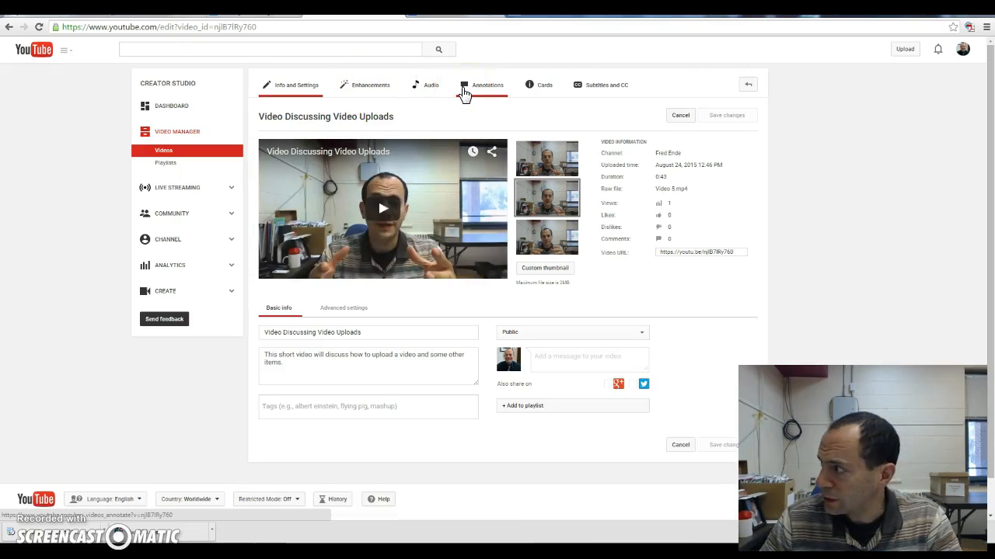
left_click(464, 92)
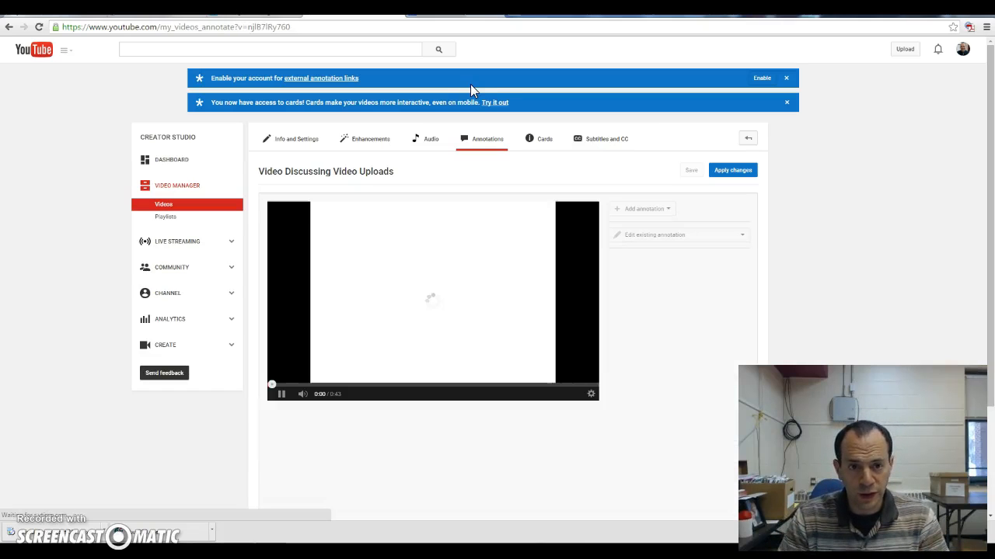
Step: Pause the video, move the playhead to about 0:20 and add a speech bubble annotation there
left_click(280, 390)
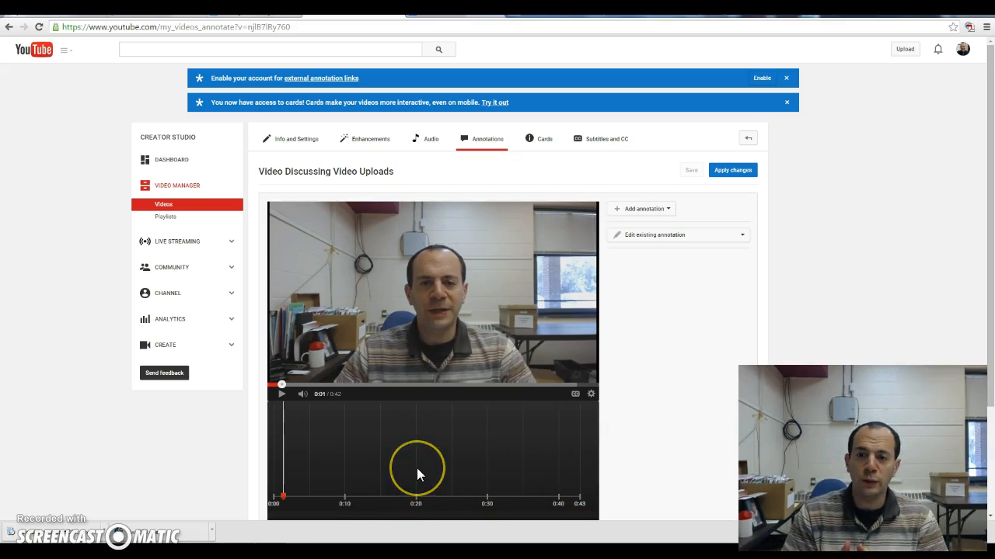
mouse_move(414, 420)
left_mouse_down()
mouse_move(411, 399)
mouse_move(311, 463)
left_mouse_up()
left_click_drag(290, 498, 416, 494)
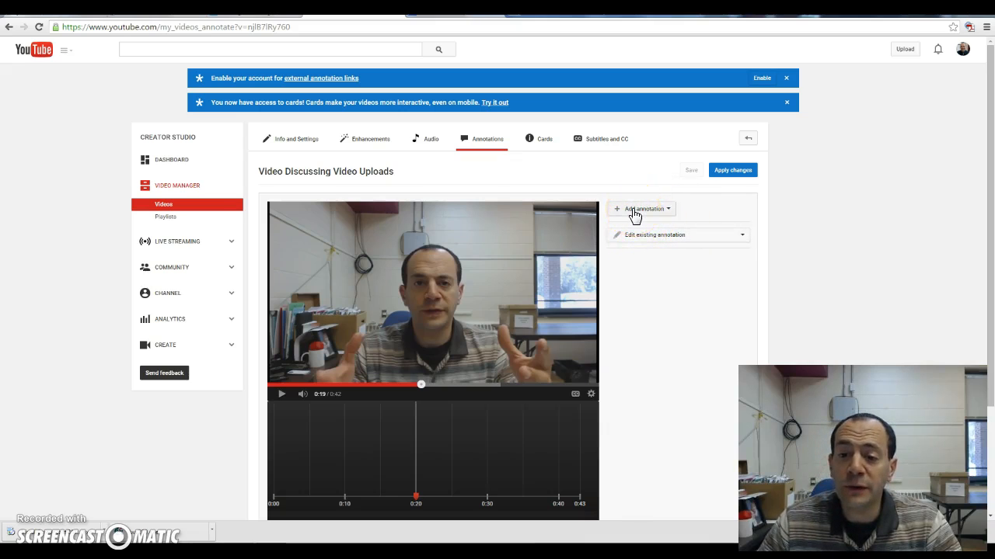
left_click(661, 210)
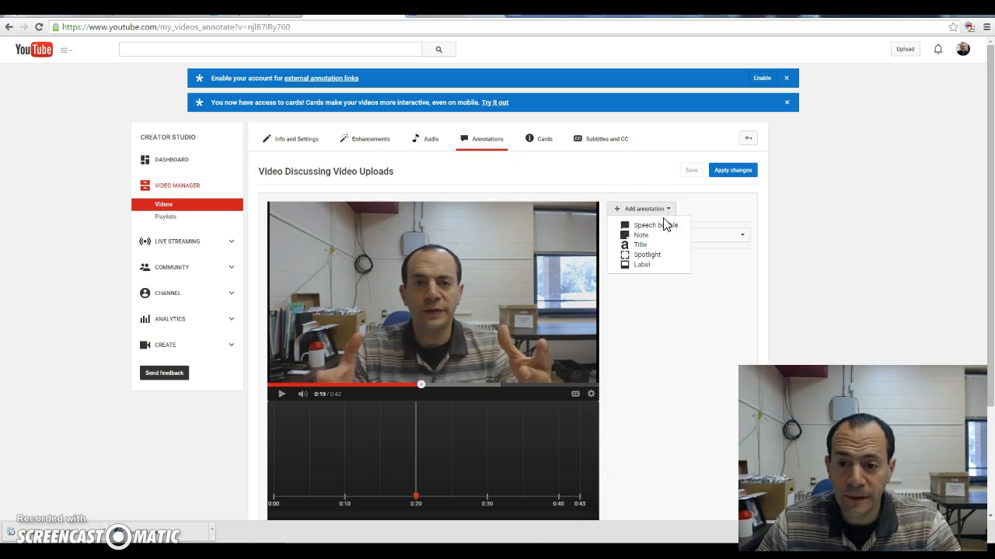
mouse_move(649, 226)
left_mouse_down()
mouse_move(646, 265)
mouse_move(663, 276)
mouse_move(654, 250)
left_mouse_up()
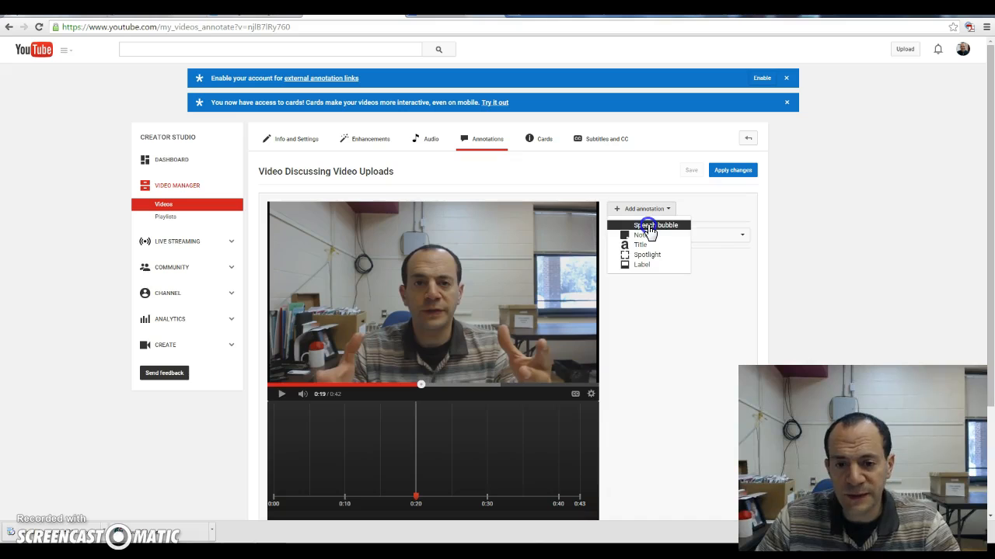
left_click(649, 228)
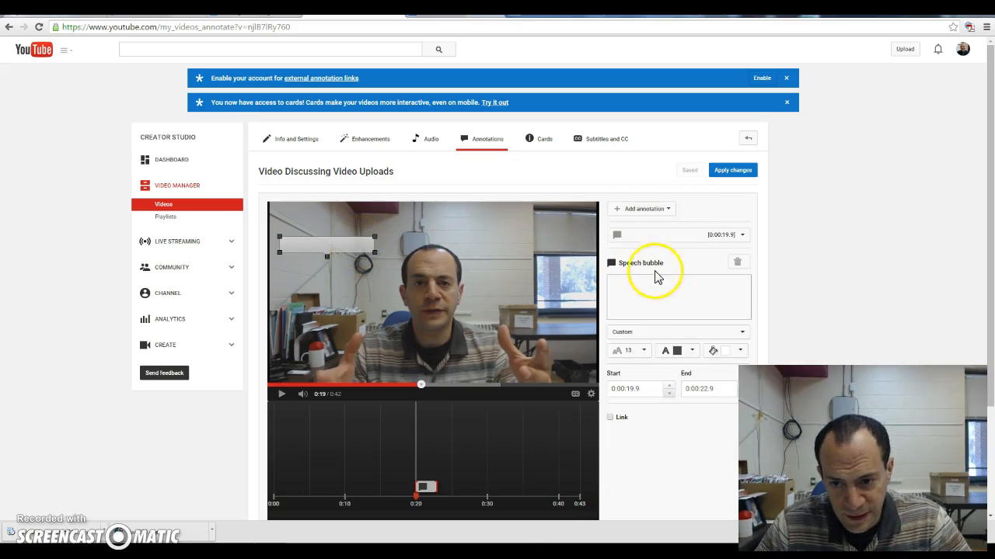
Step: Enter "If you're curious about how to upload a video to YouTube, click here" as the speech bubble's text
left_click(655, 293)
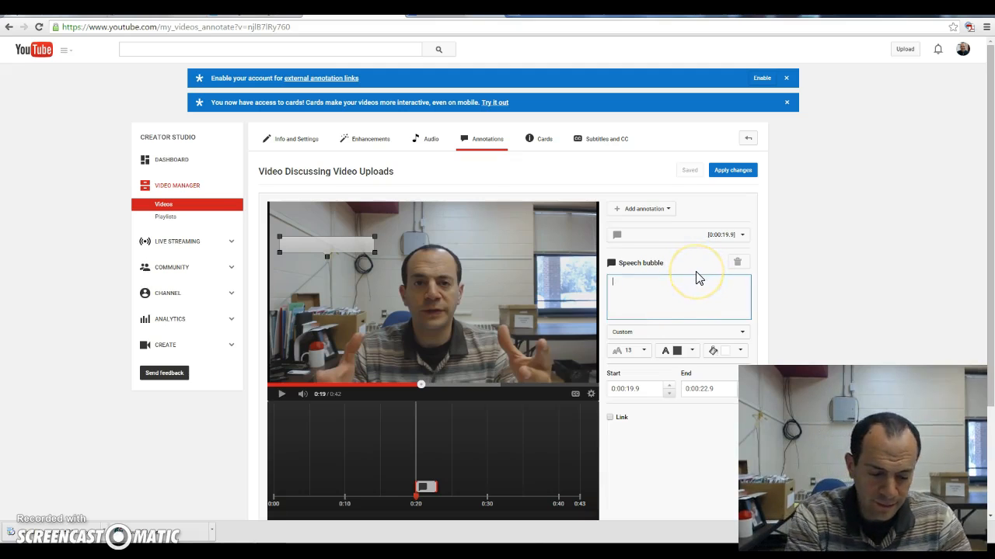
type("If you're")
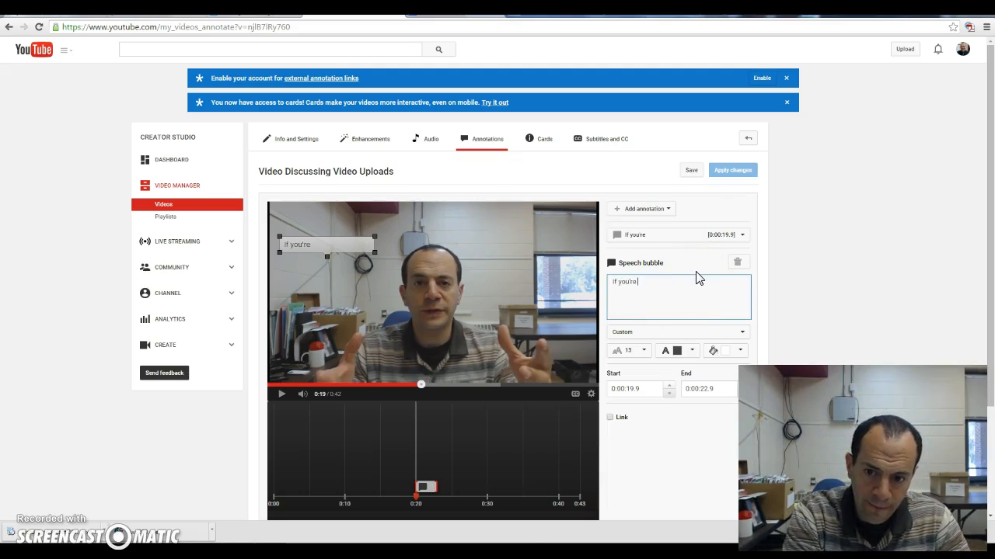
type(" curious about how to upload a video to You")
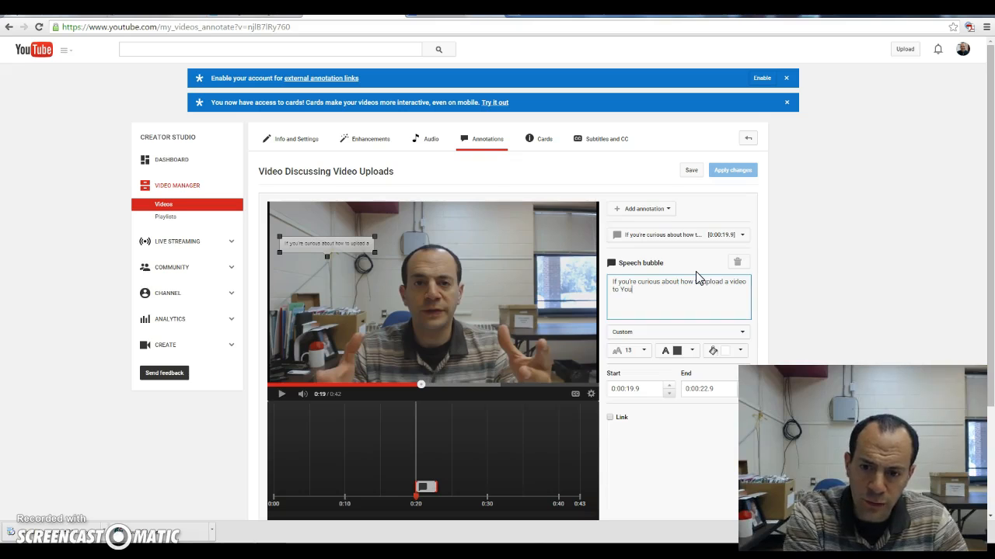
type("e, click here")
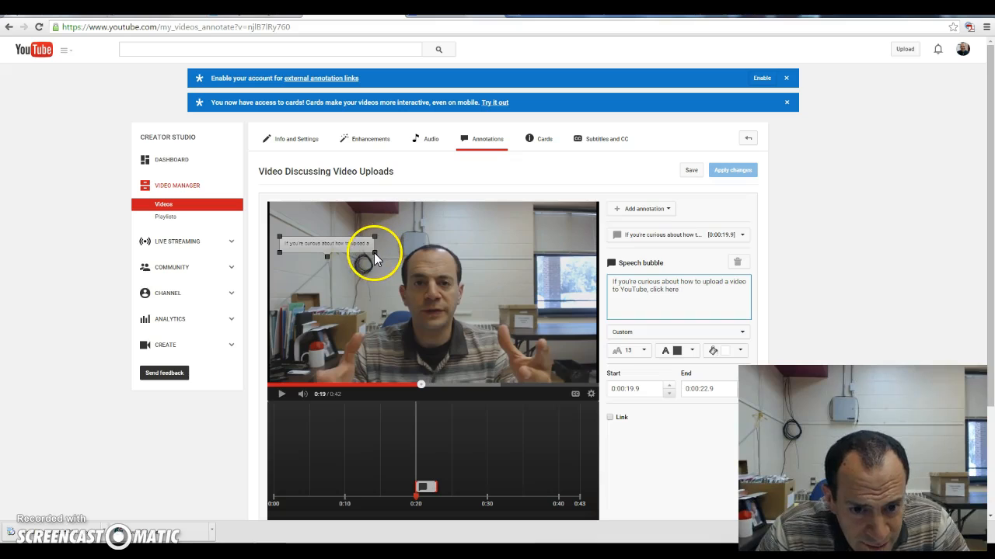
Step: Enlarge the speech bubble so its text fits and place it in the upper-right corner of the video frame
left_click(327, 257)
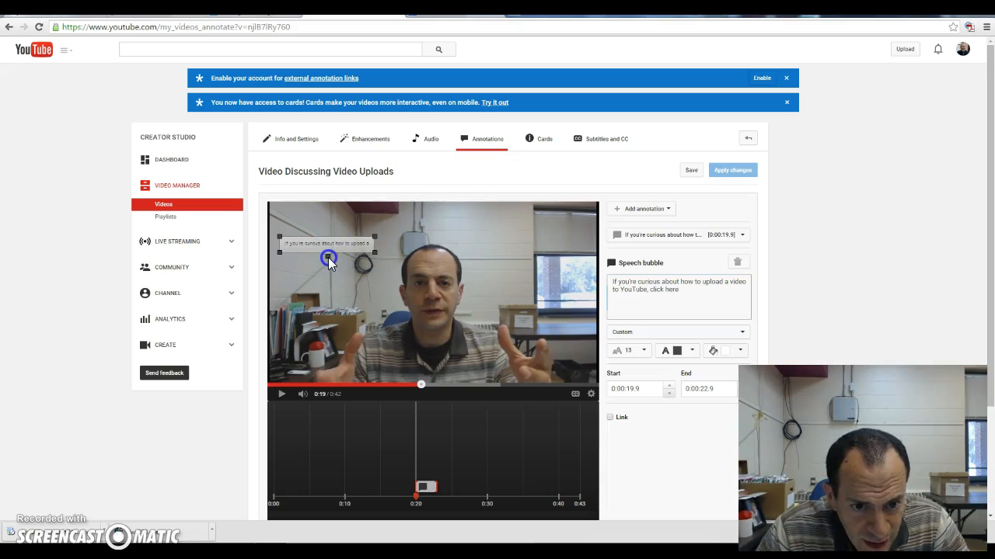
mouse_move(375, 253)
left_mouse_down()
mouse_move(398, 286)
mouse_move(458, 263)
mouse_move(535, 259)
mouse_move(479, 277)
mouse_move(478, 286)
left_mouse_up()
left_click(504, 283)
left_click(284, 395)
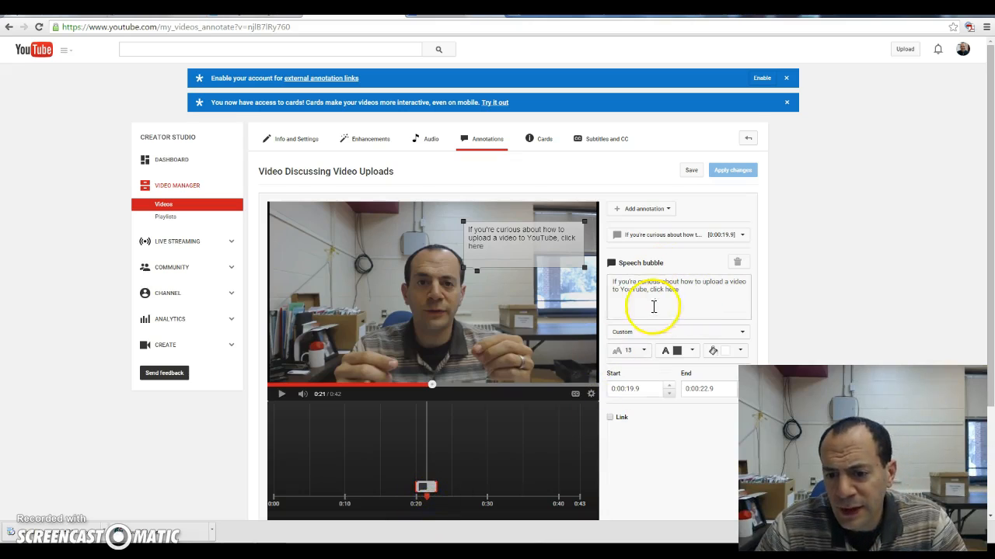
Step: Set the speech bubble's font size to 16, keeping the dark text colour
left_click(642, 350)
left_click(632, 397)
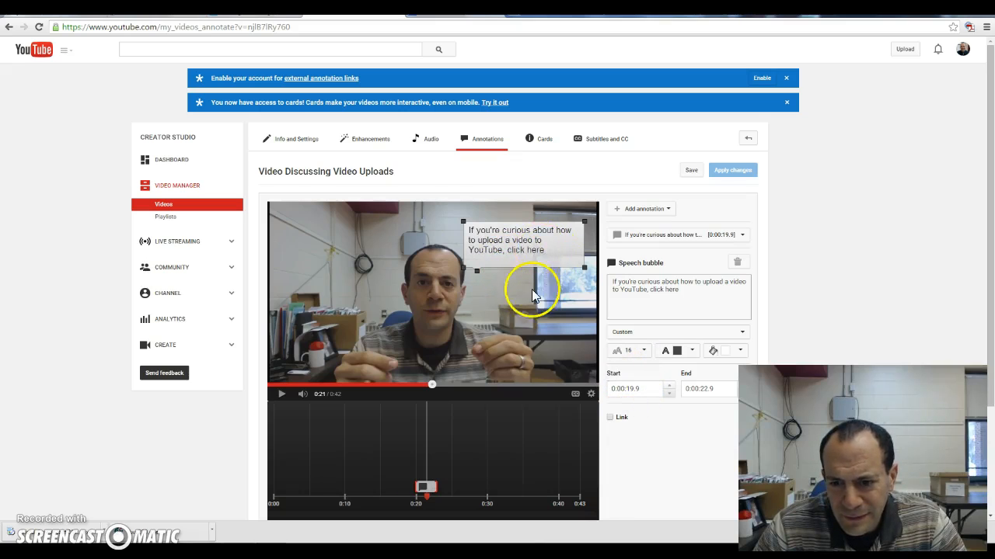
left_click(692, 350)
left_click(697, 351)
Step: Try yellow and red as the speech bubble's background, and settle on light blue
left_click(742, 351)
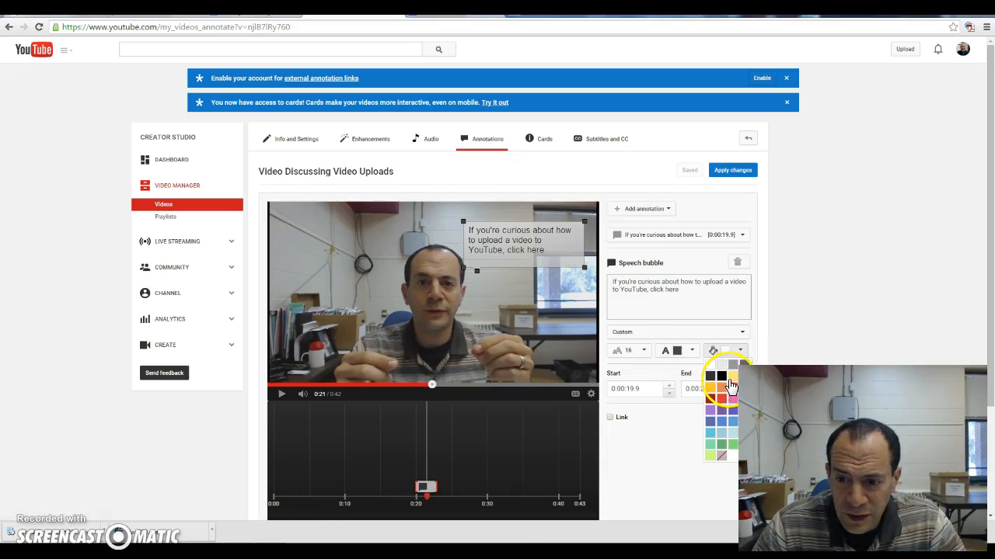
left_click(731, 380)
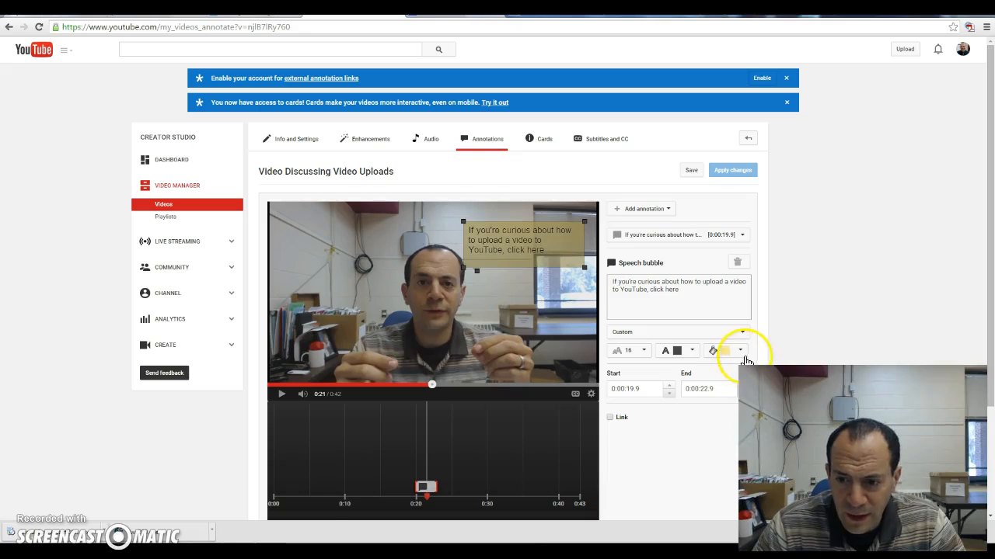
left_click(741, 350)
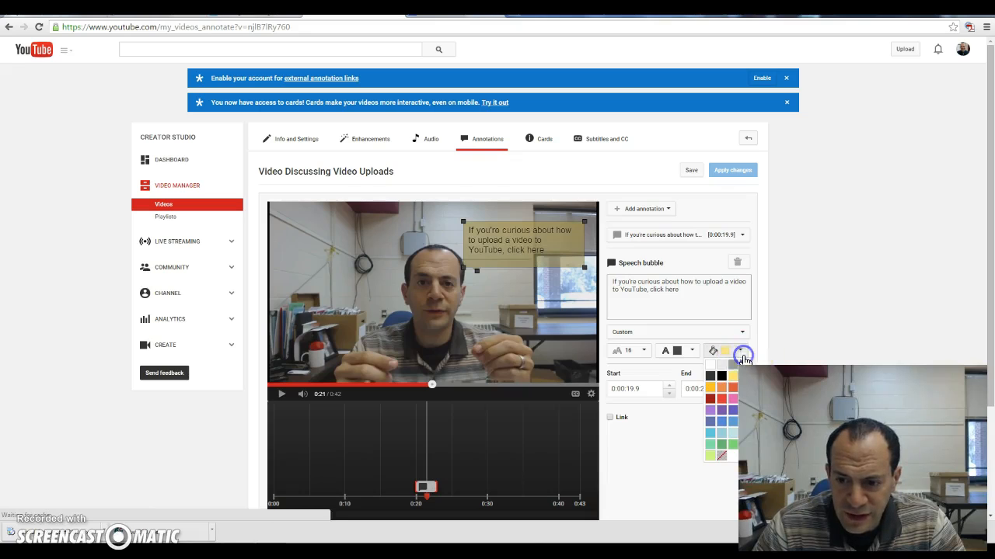
left_click(721, 398)
left_click(742, 351)
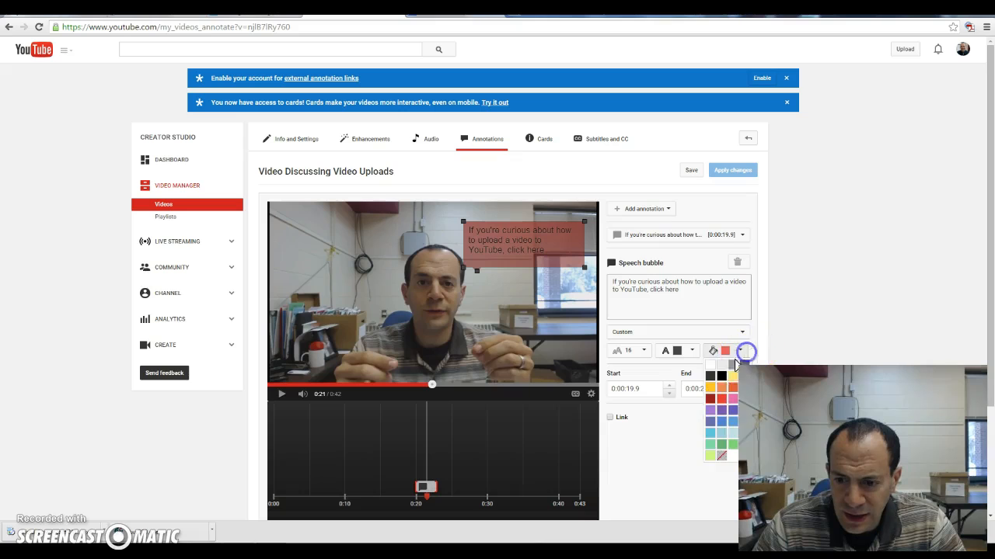
left_click(722, 434)
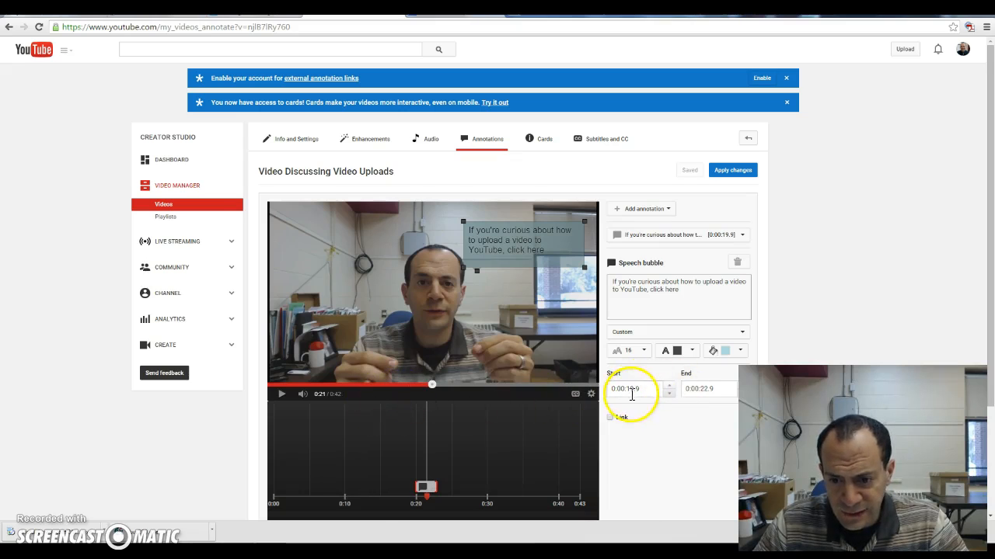
Step: Set the speech bubble's end time to 0:00:29.9 and enable a link of type Video on it
double_click(708, 388)
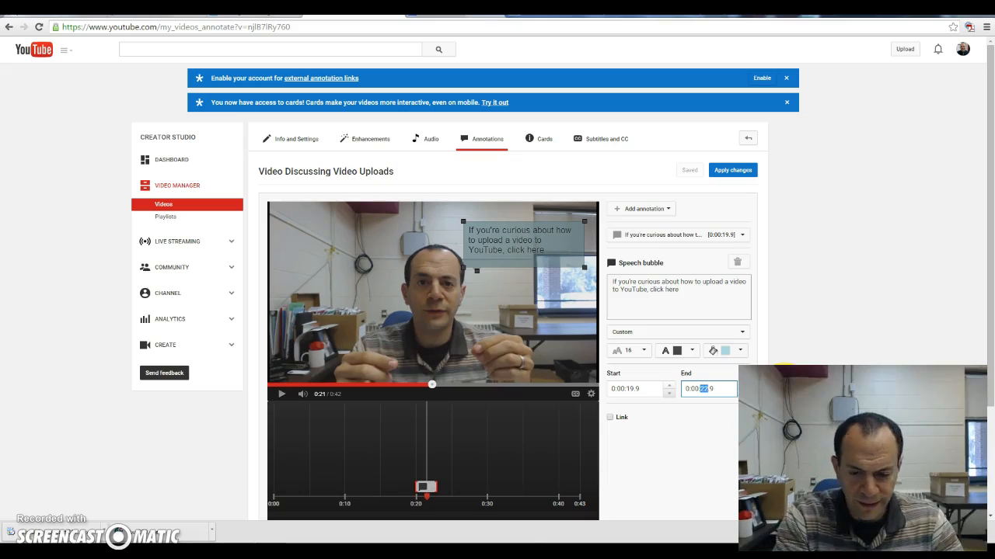
type("29")
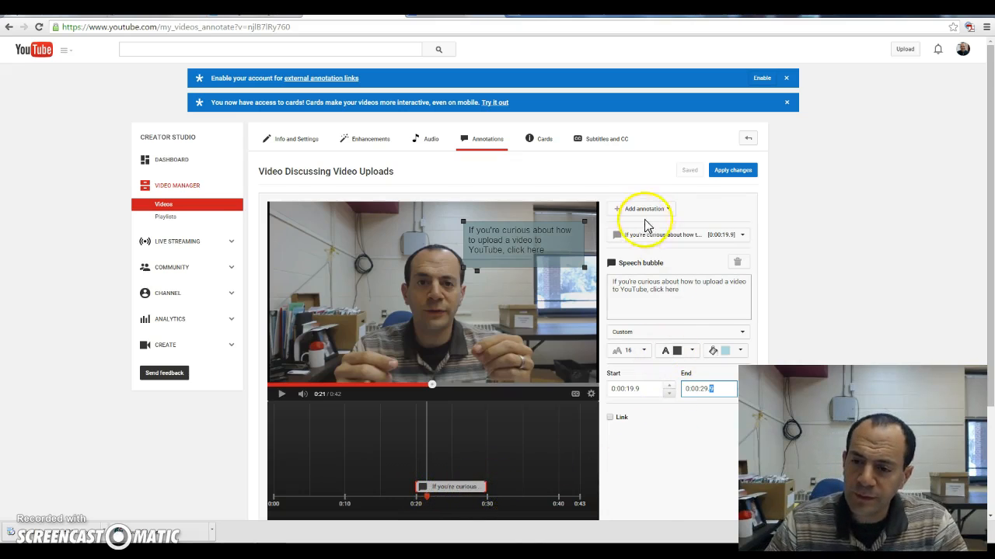
left_click(612, 418)
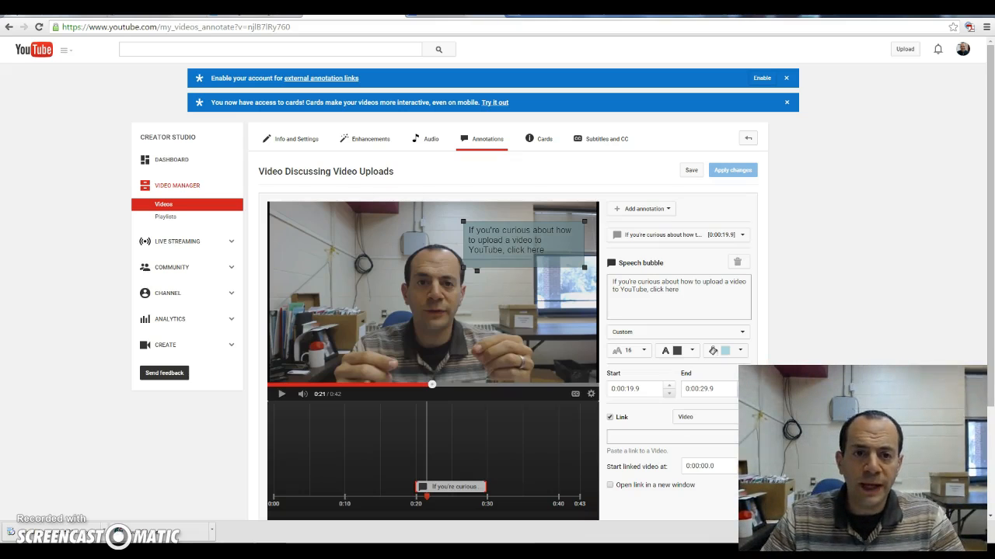
Step: In a duplicate browser tab, open the "Uploading to YouTube Screencast" video, pause it and copy its web address
right_click(362, 11)
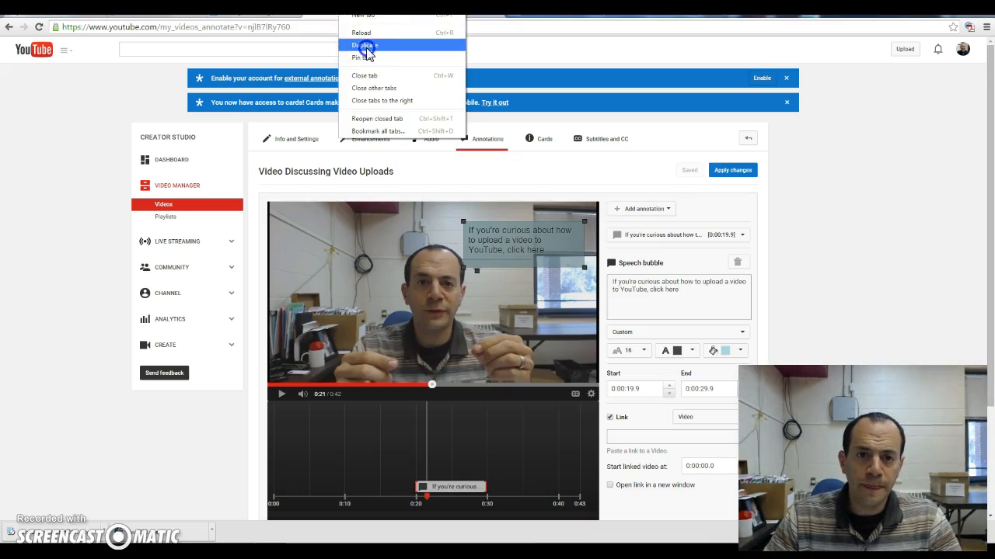
left_click(367, 49)
left_click(166, 192)
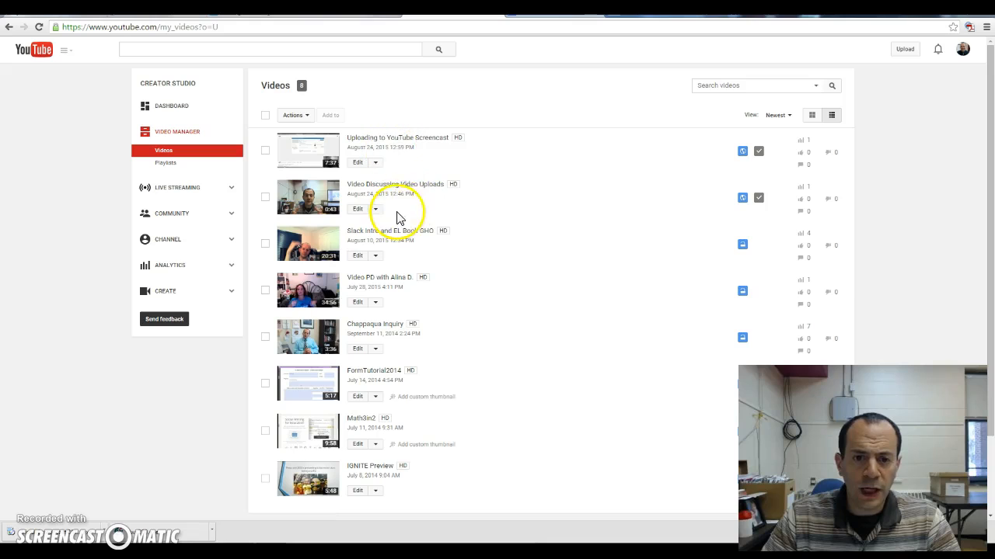
left_click(390, 140)
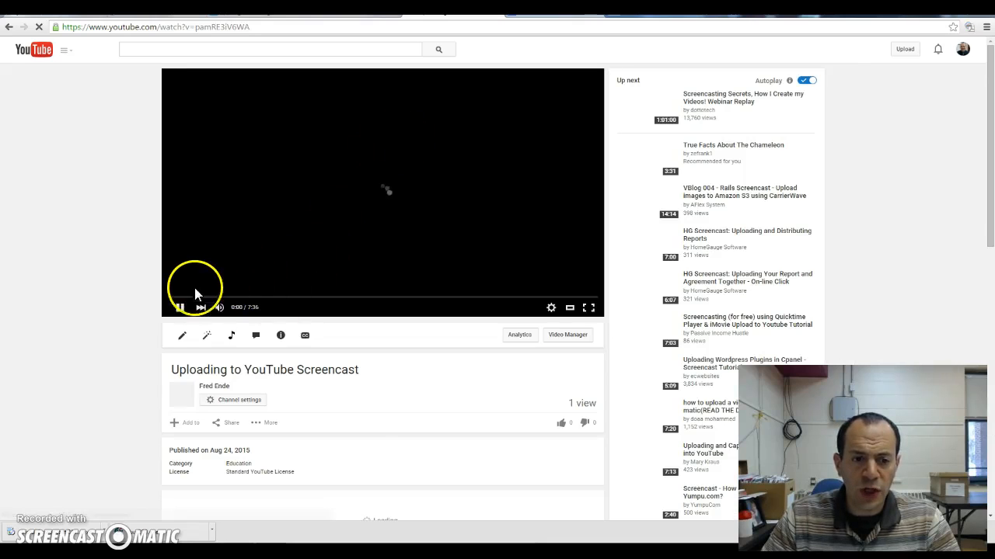
left_click(179, 308)
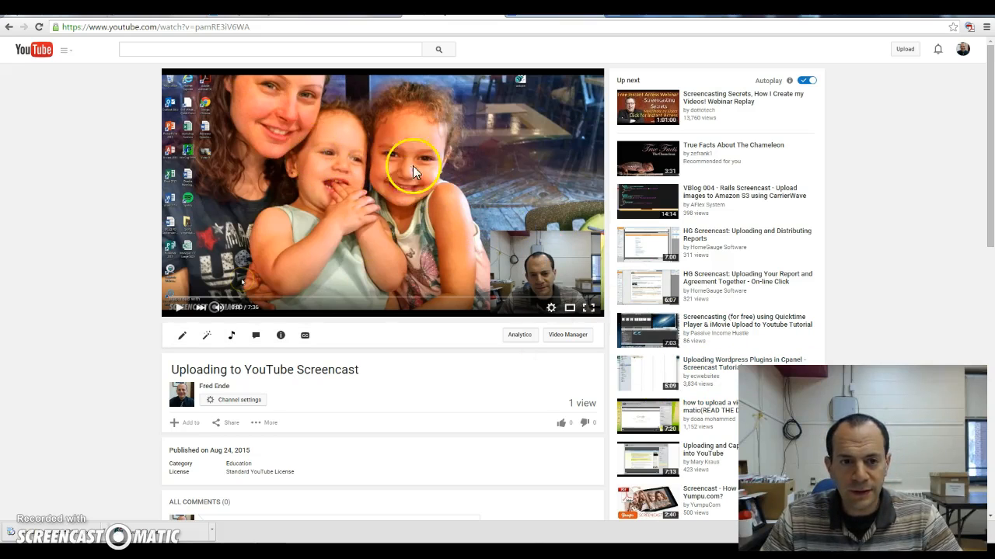
left_click(233, 26)
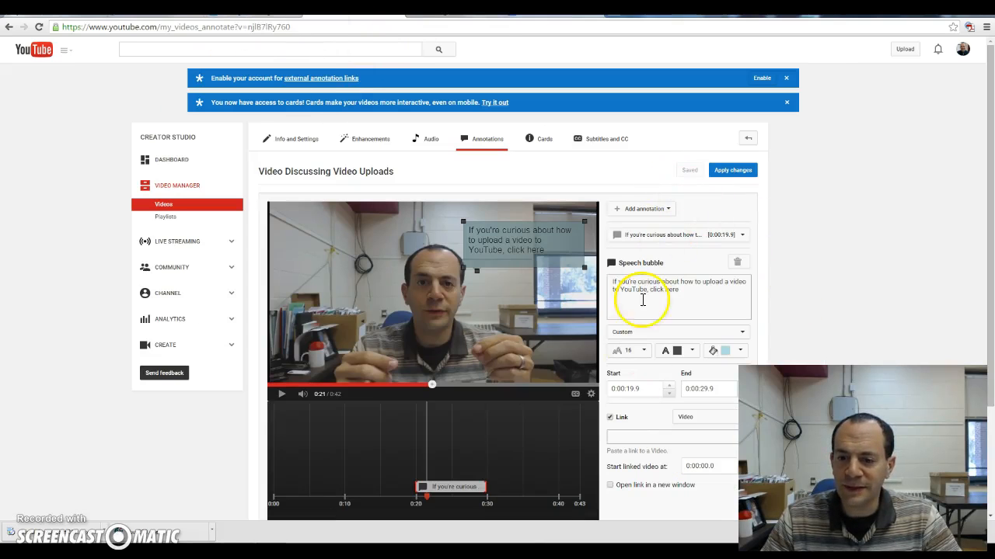
Step: Back in the annotations editor, paste the screencast's address as the speech bubble's link and apply the changes
left_click(648, 437)
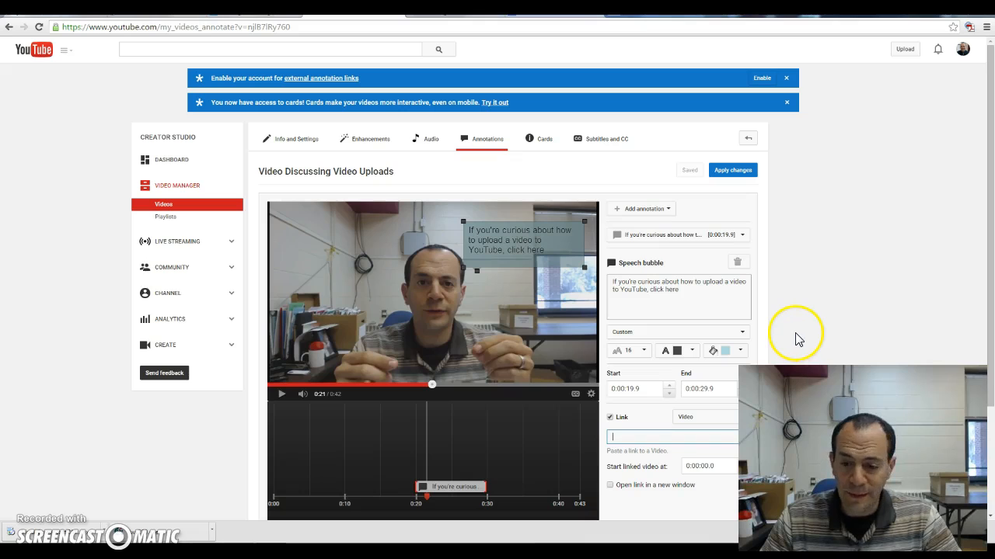
key("ctrl+v")
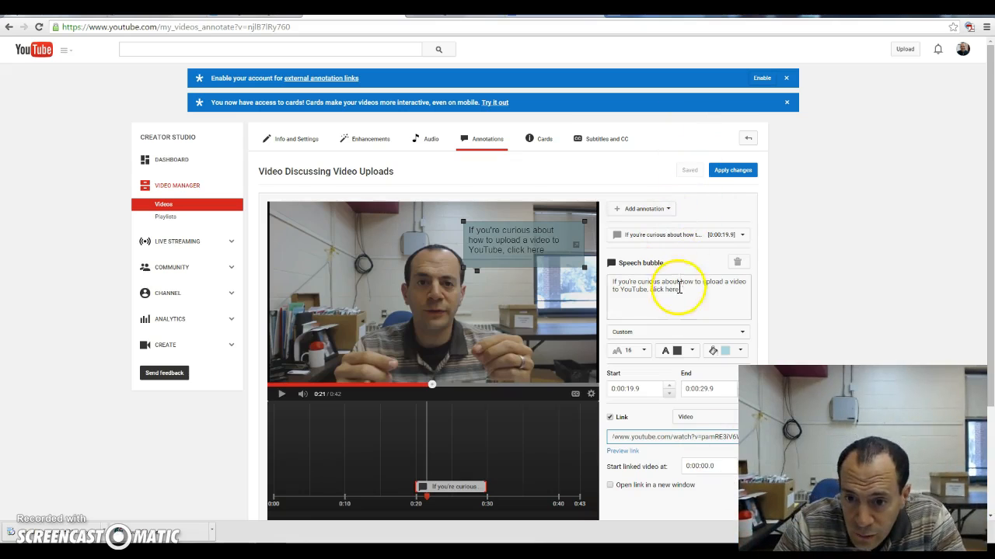
scroll(666, 435, "down", 3)
scroll(676, 436, "up", 3)
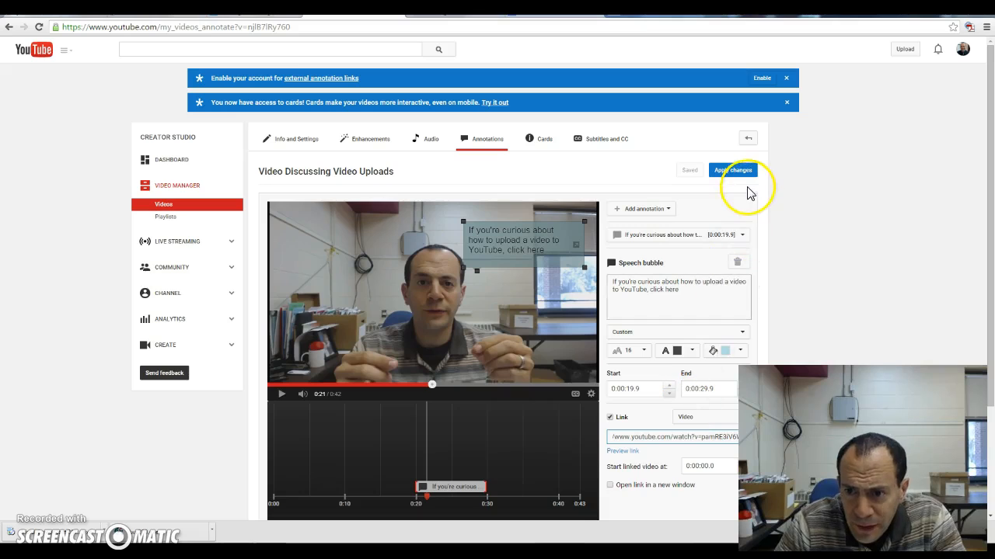
scroll(749, 191, "down", 1)
left_click(733, 119)
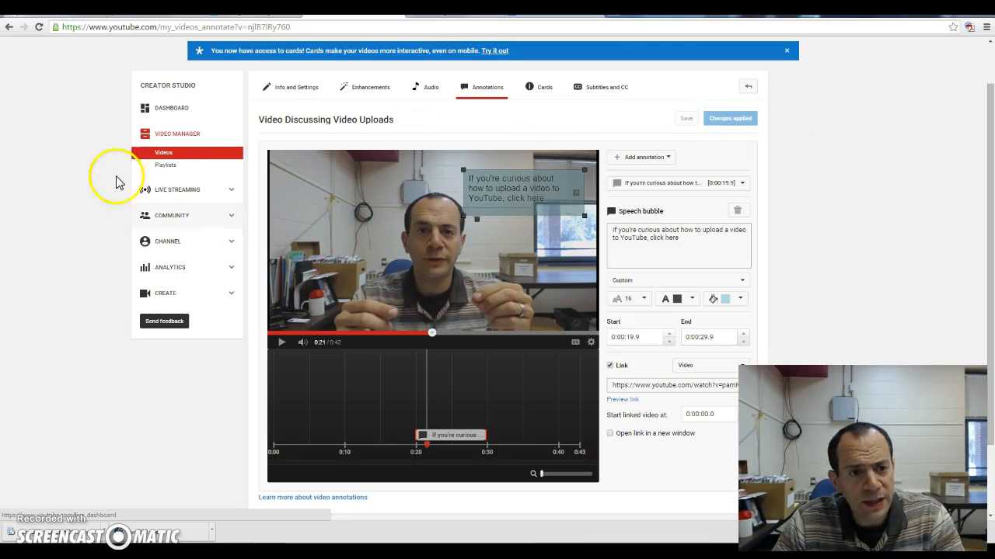
Step: Open the "Video Discussing Video Uploads" video from the video list, pause it and move playback to about 0:16
left_click(177, 137)
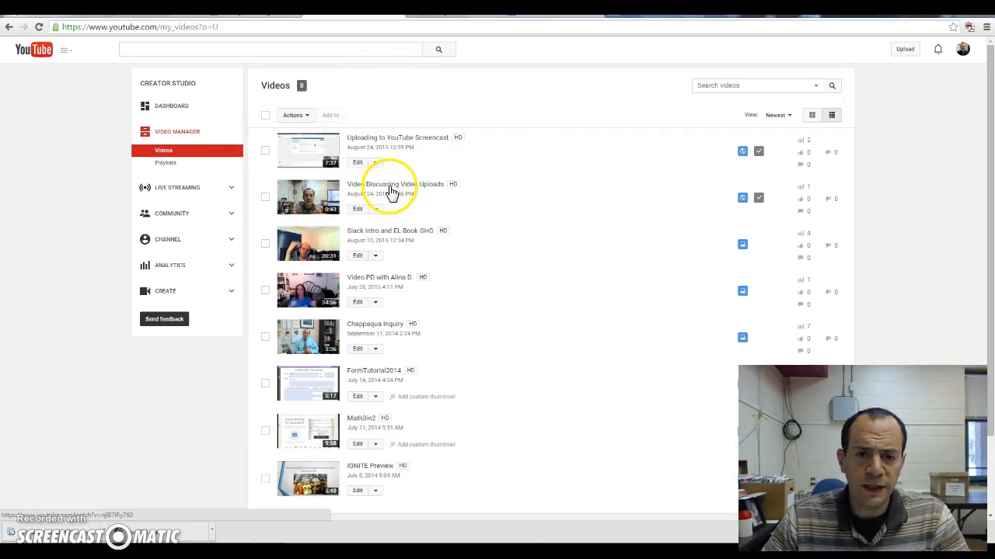
left_click(391, 189)
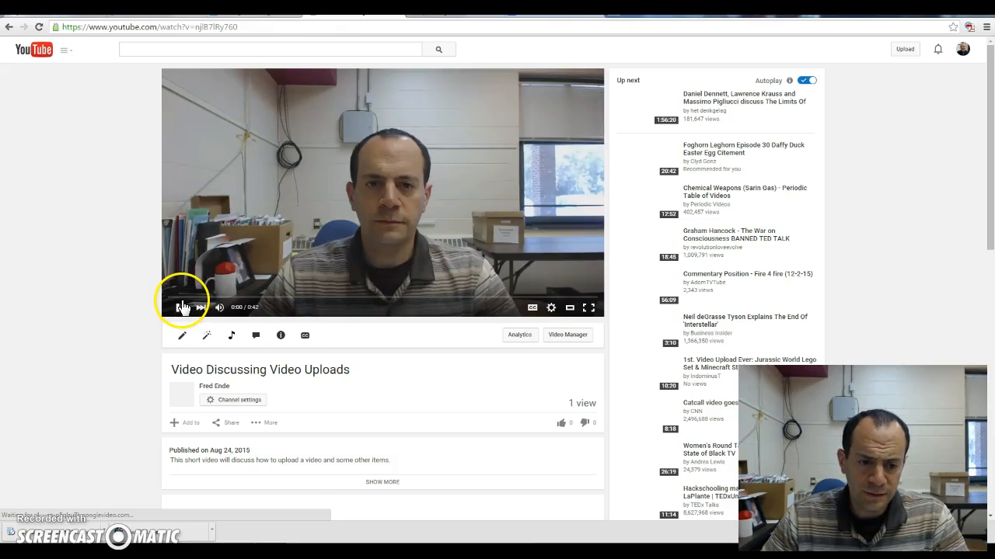
left_click(182, 307)
left_click_drag(185, 307, 331, 299)
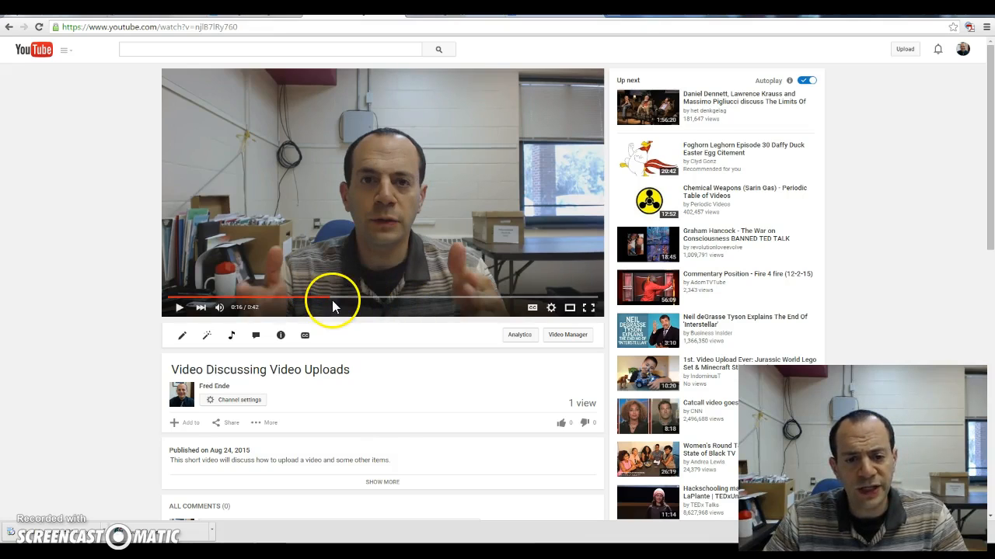
Step: Play the video from there until the speech bubble shows, and pause it at about 0:21
left_click(179, 308)
scroll(467, 292, "down", 1)
scroll(498, 280, "up", 1)
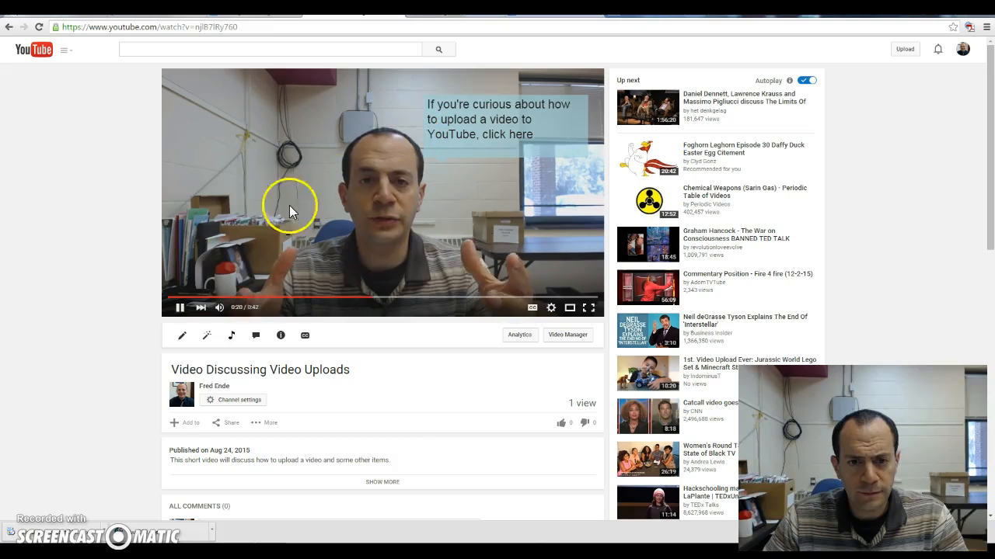
left_click(184, 310)
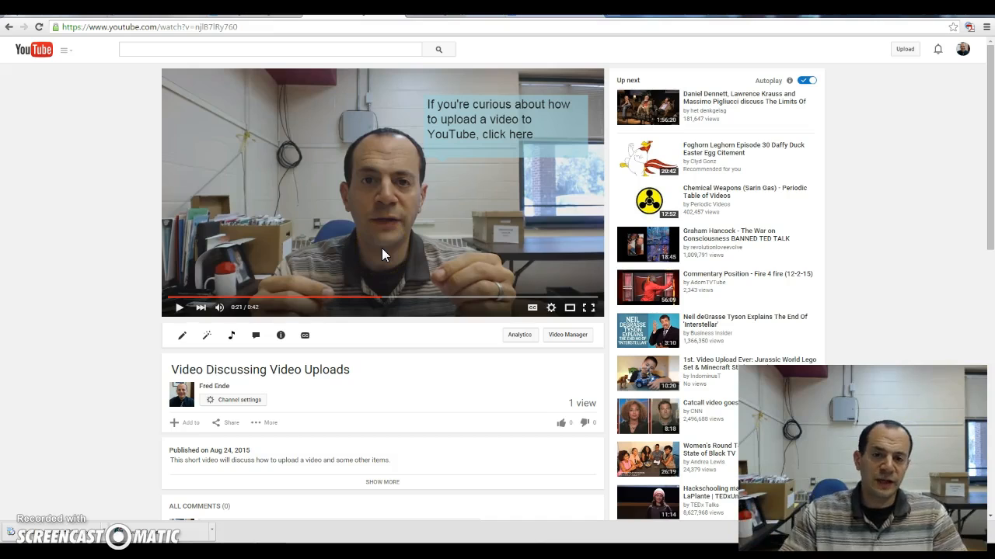
Step: Resume playback, follow the speech bubble's link to the screencast video, and pause the linked video
left_click(179, 307)
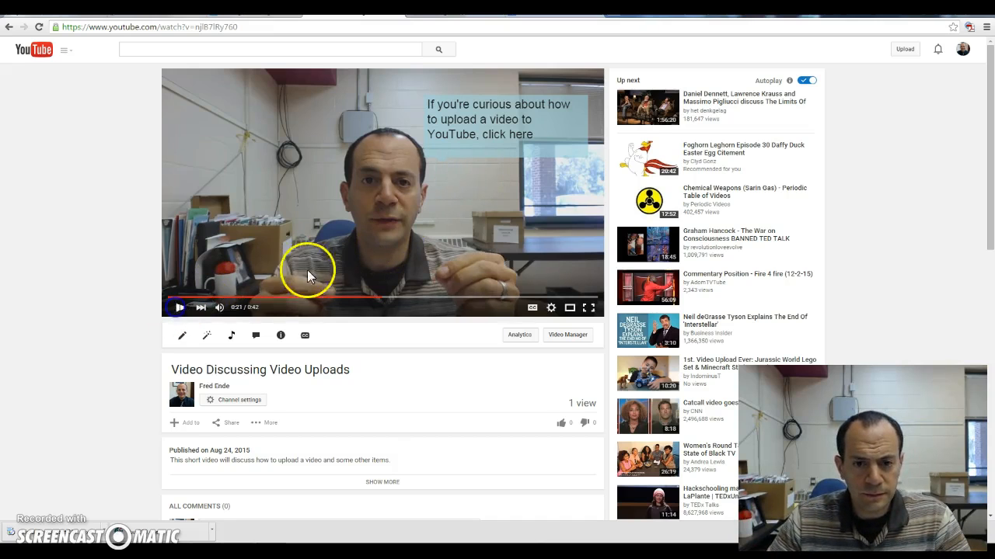
left_click(482, 137)
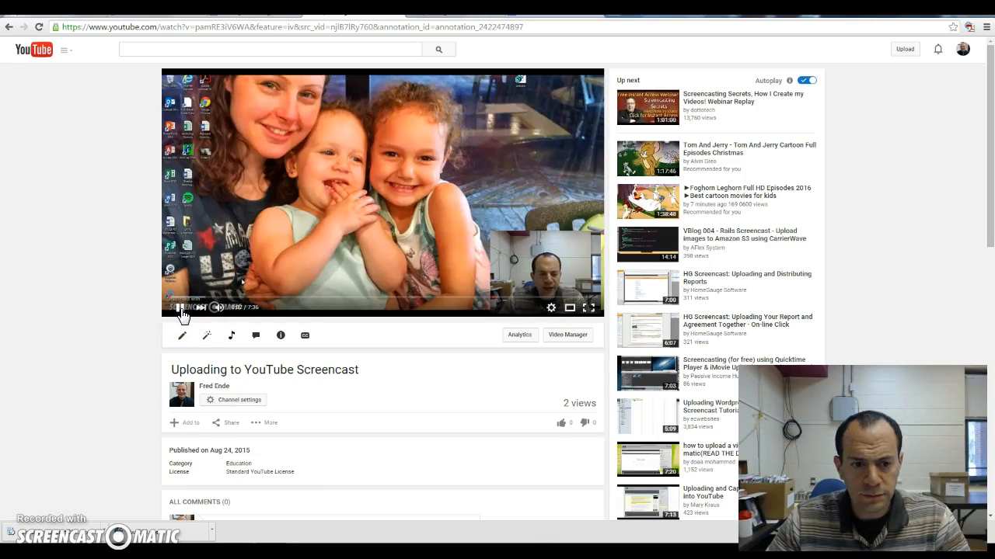
left_click(181, 308)
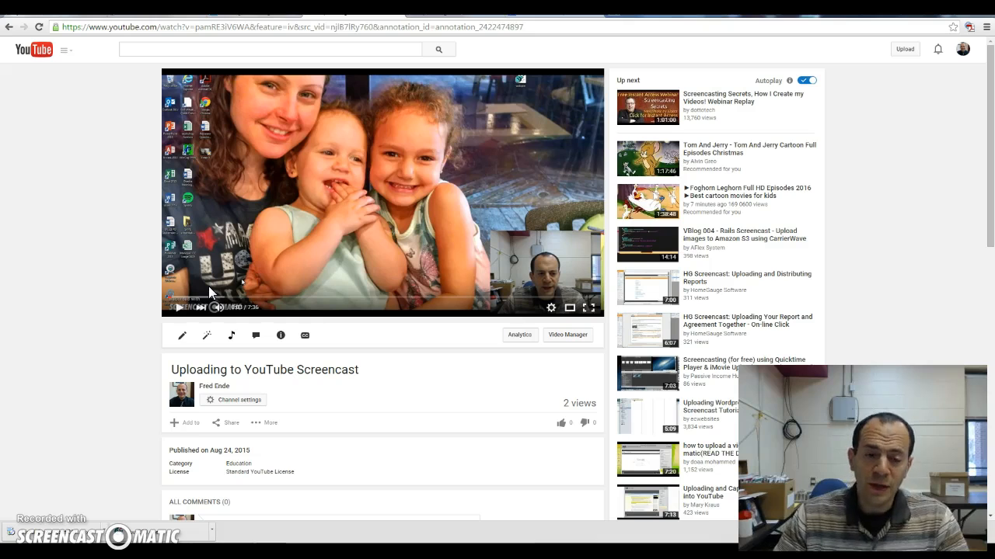